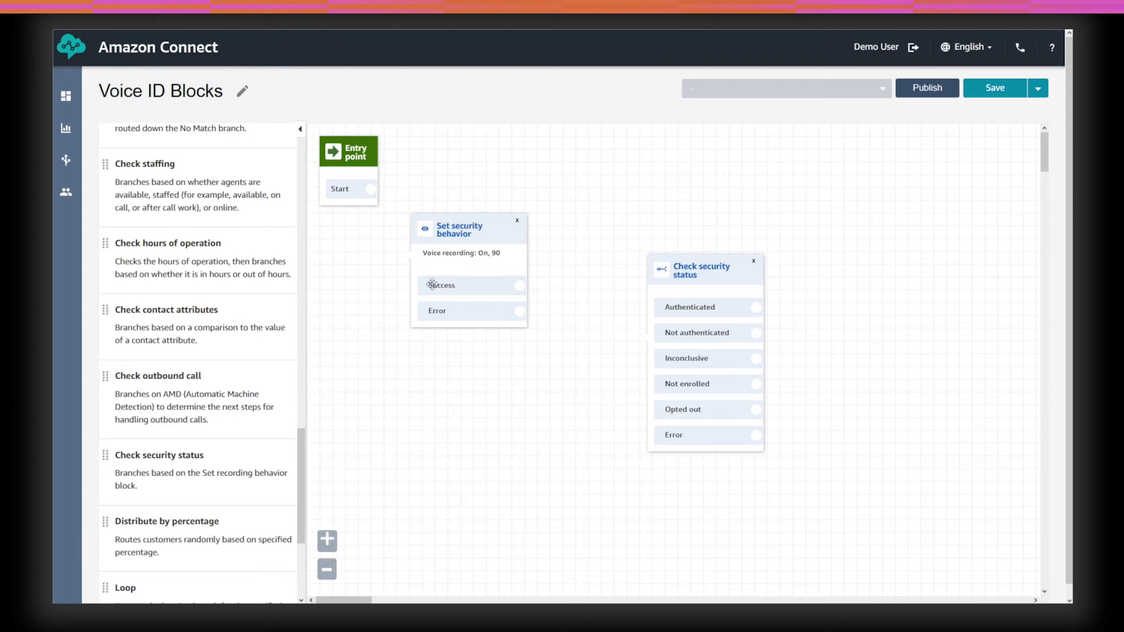
# - Configure the Set security behavior block with voice authentication on and a manually set authentication threshold of 90, and save it
pyautogui.click(483, 242)
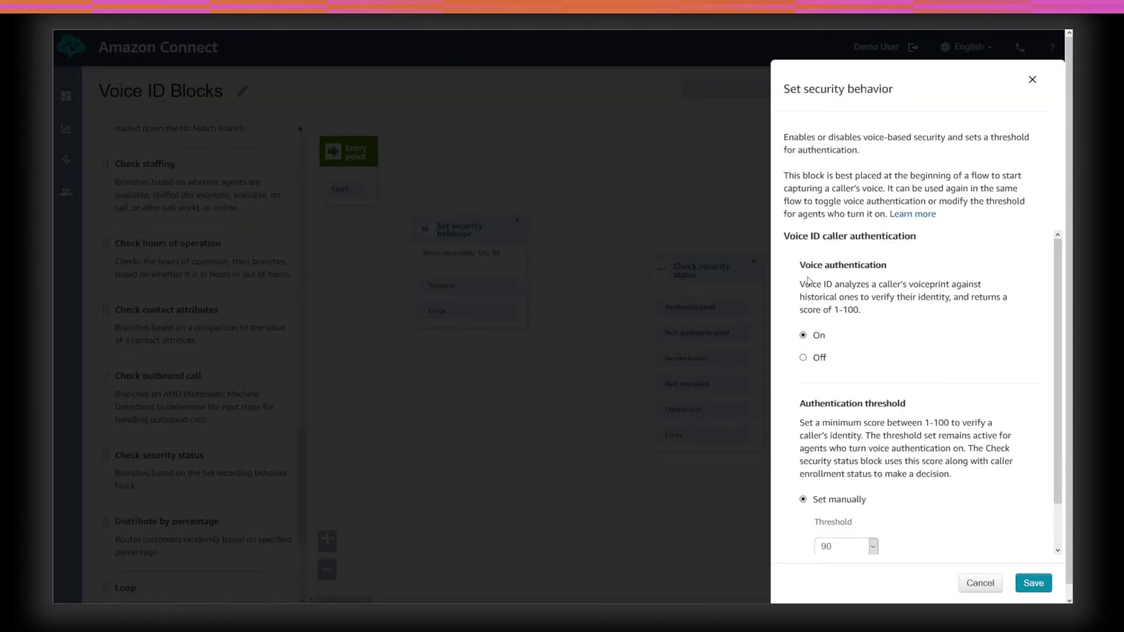
pyautogui.click(812, 343)
pyautogui.scroll(-1, 857, 353)
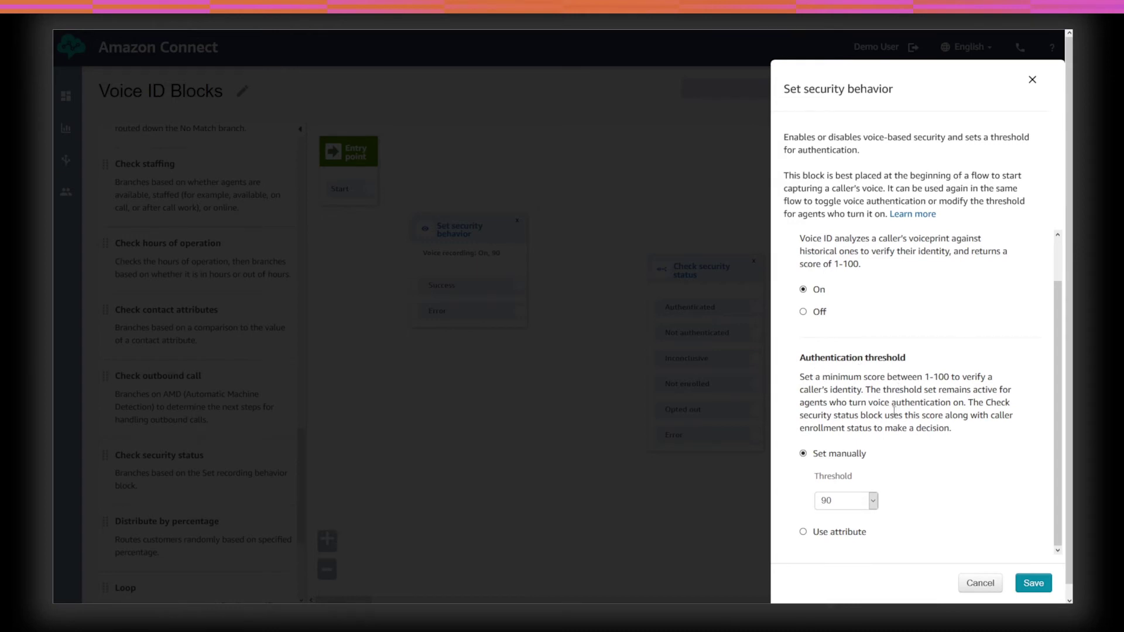
pyautogui.click(873, 502)
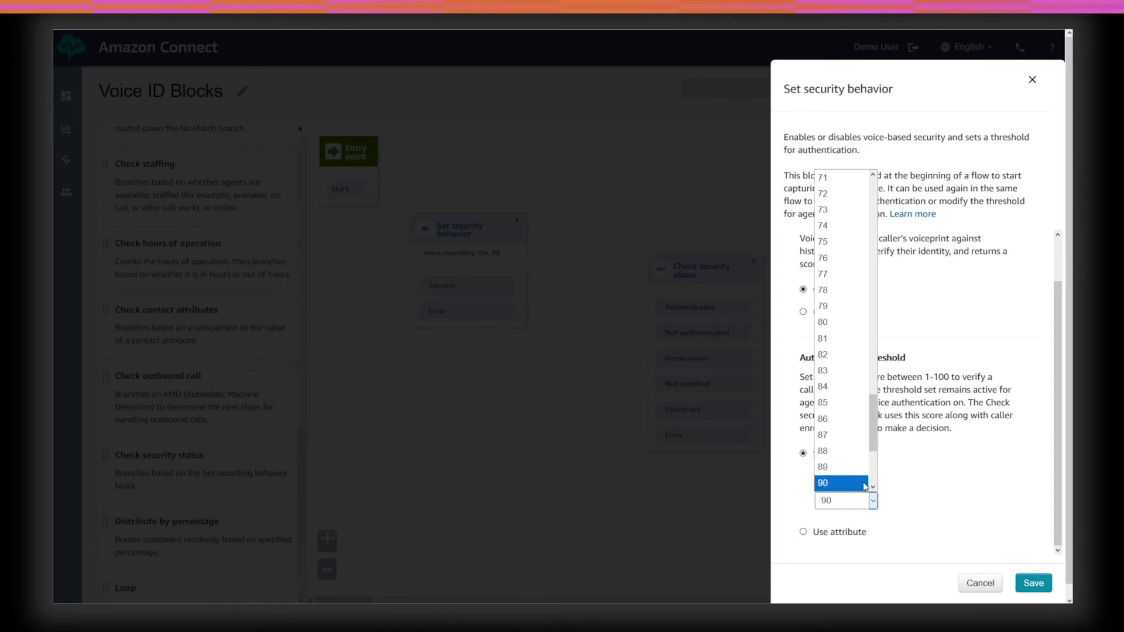
pyautogui.click(902, 491)
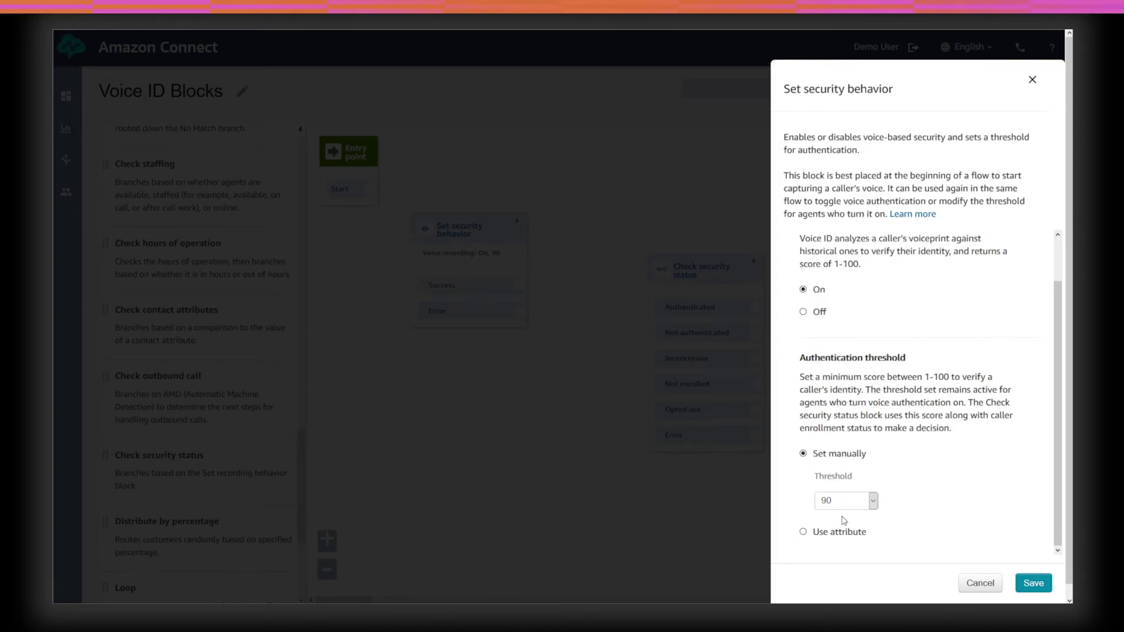
pyautogui.click(1033, 583)
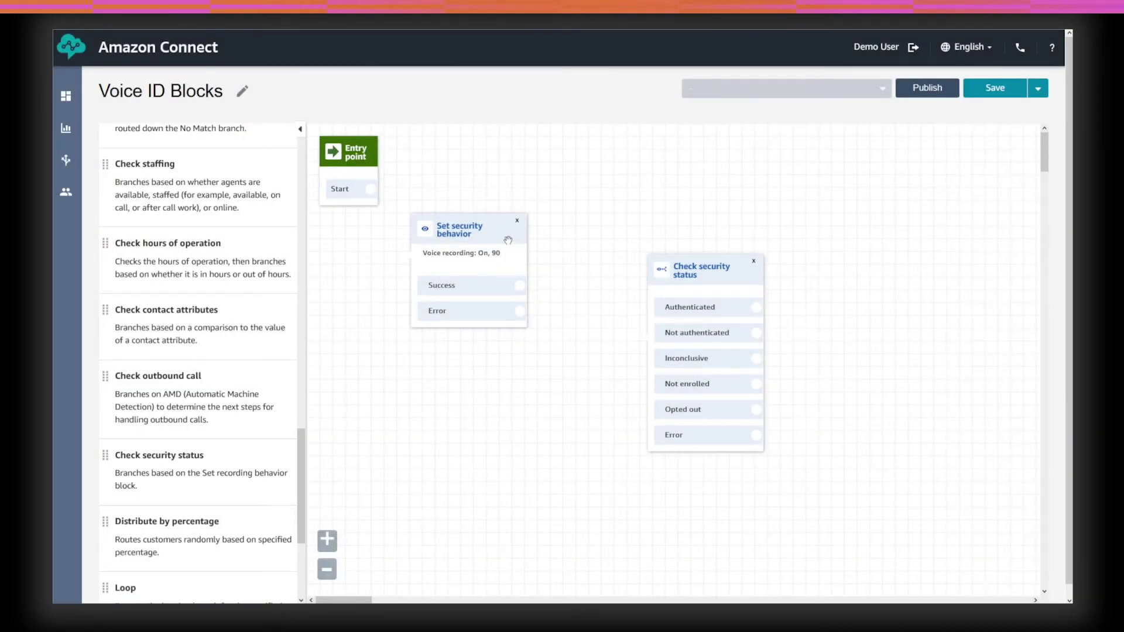
# - Move the Set security behavior block up and place a Set contact attributes block below it on the canvas
pyautogui.moveTo(479, 230); pyautogui.dragTo(470, 195)
pyautogui.scroll(10, 222, 369)
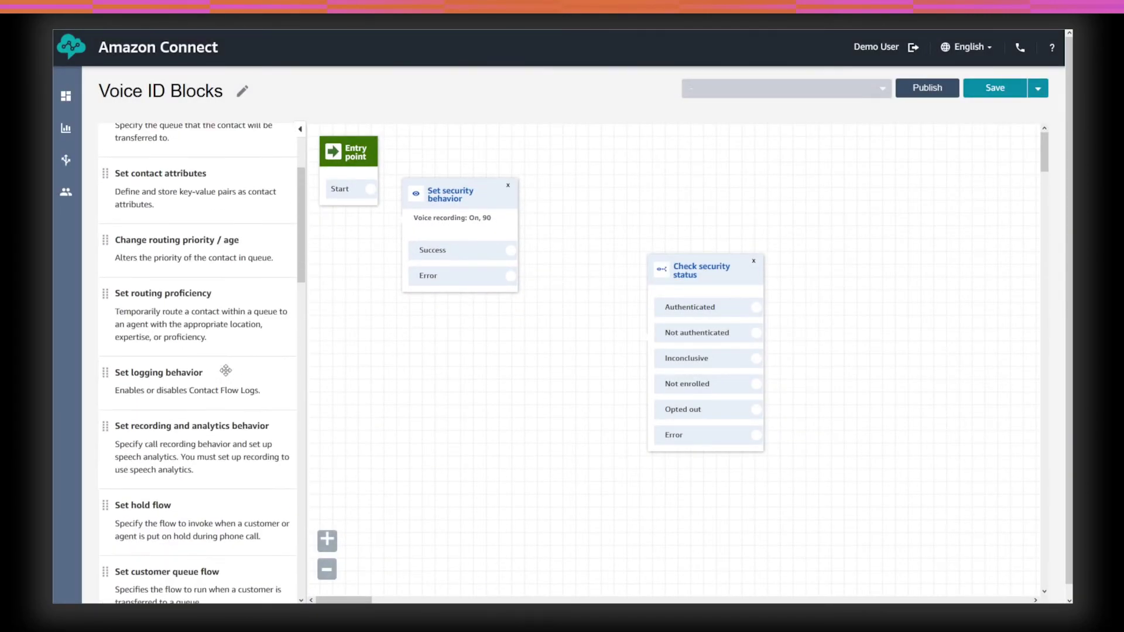
pyautogui.moveTo(169, 299); pyautogui.dragTo(411, 363)
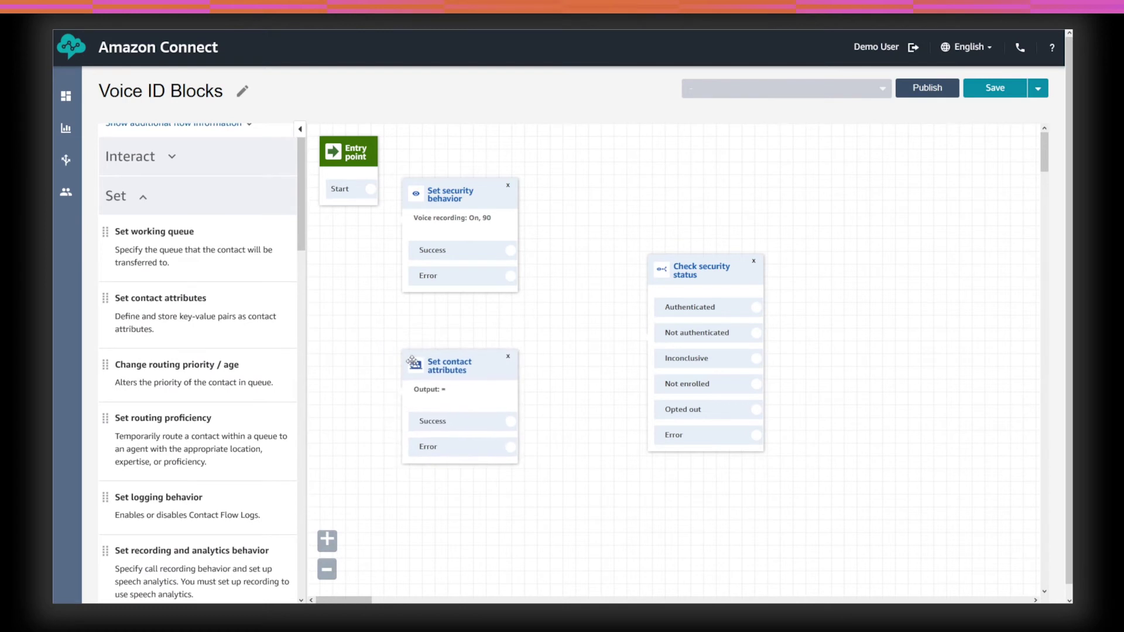
# - Set the Set contact attributes block's destination type to System and its destination attribute to Customer ID
pyautogui.click(473, 374)
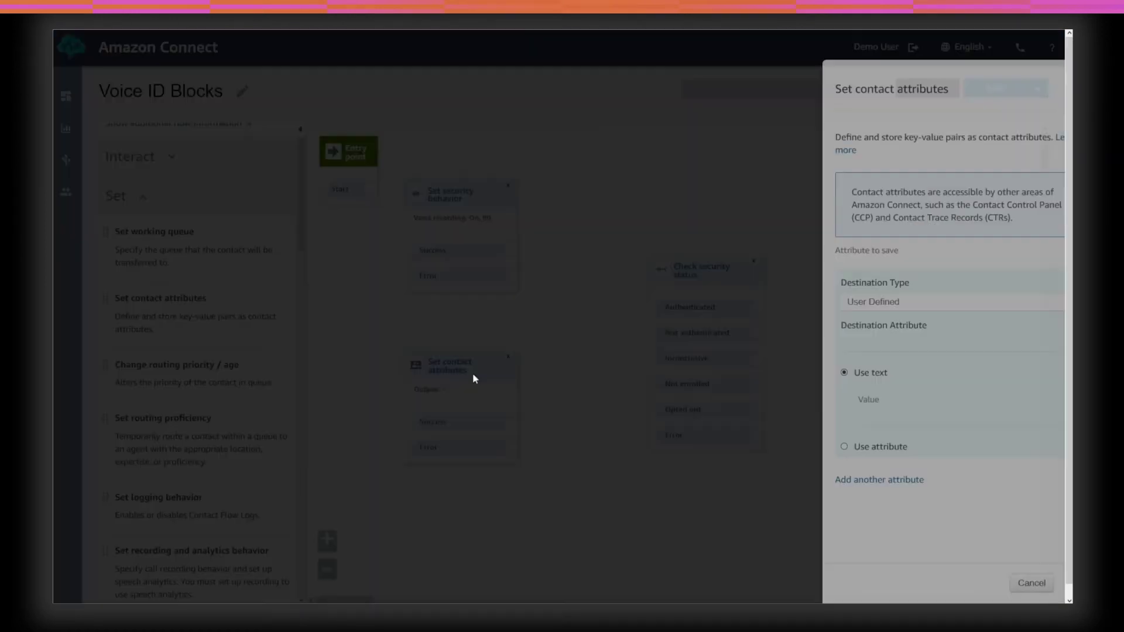
pyautogui.click(843, 304)
pyautogui.click(842, 320)
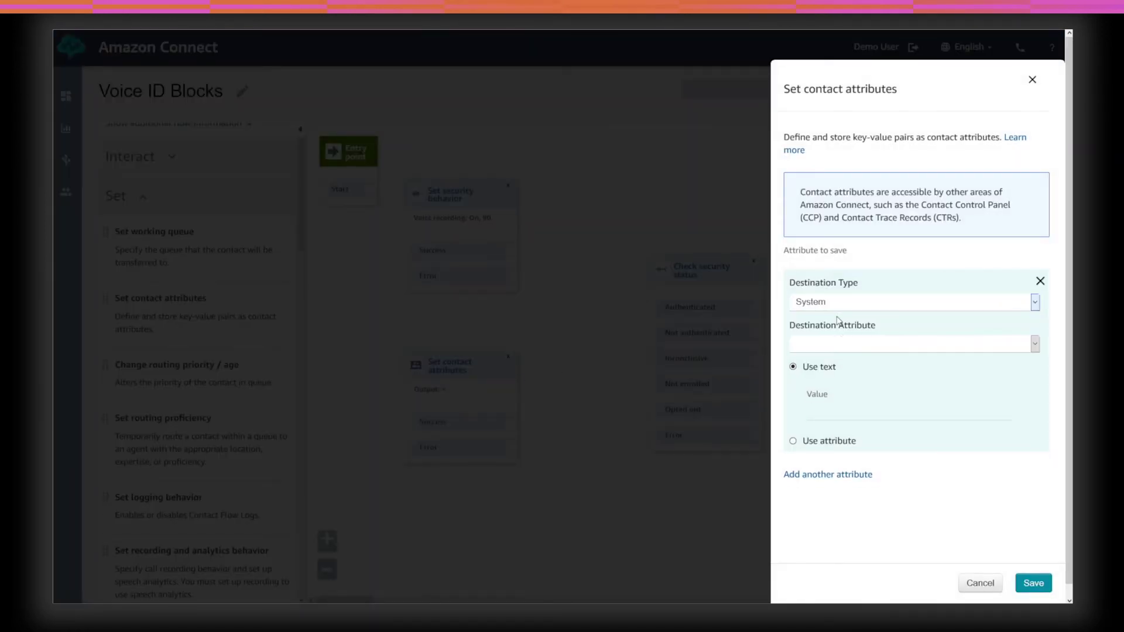
pyautogui.click(843, 346)
pyautogui.click(843, 441)
# - Take the Customer ID value from the External attribute customerId and save the Set contact attributes block
pyautogui.click(833, 445)
pyautogui.click(843, 444)
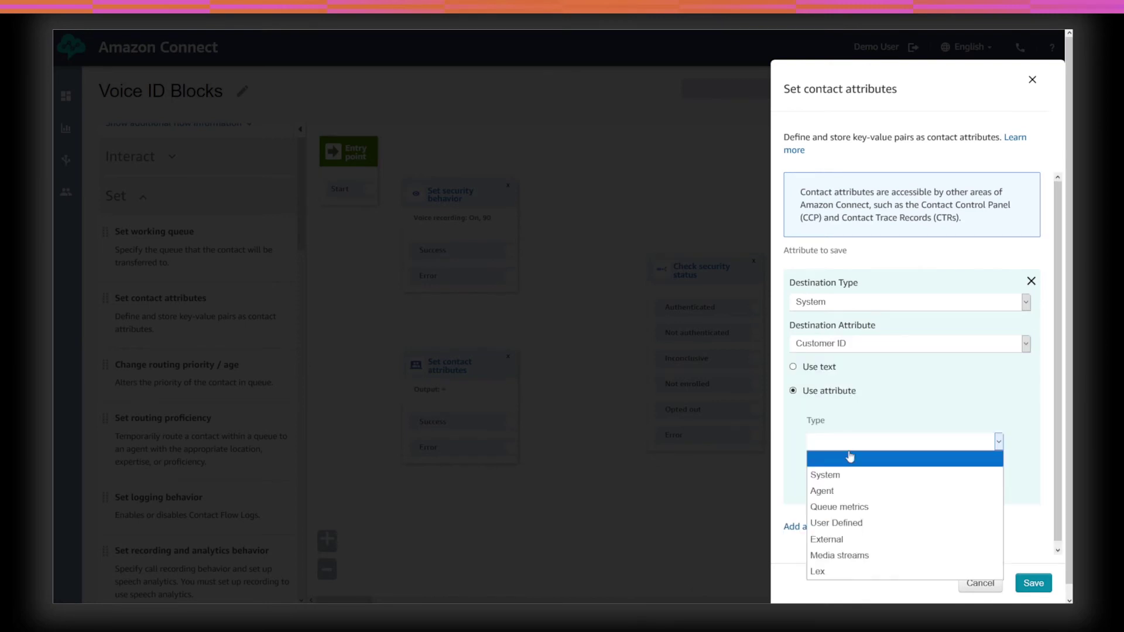
pyautogui.click(852, 539)
pyautogui.click(854, 489)
pyautogui.write('cu')
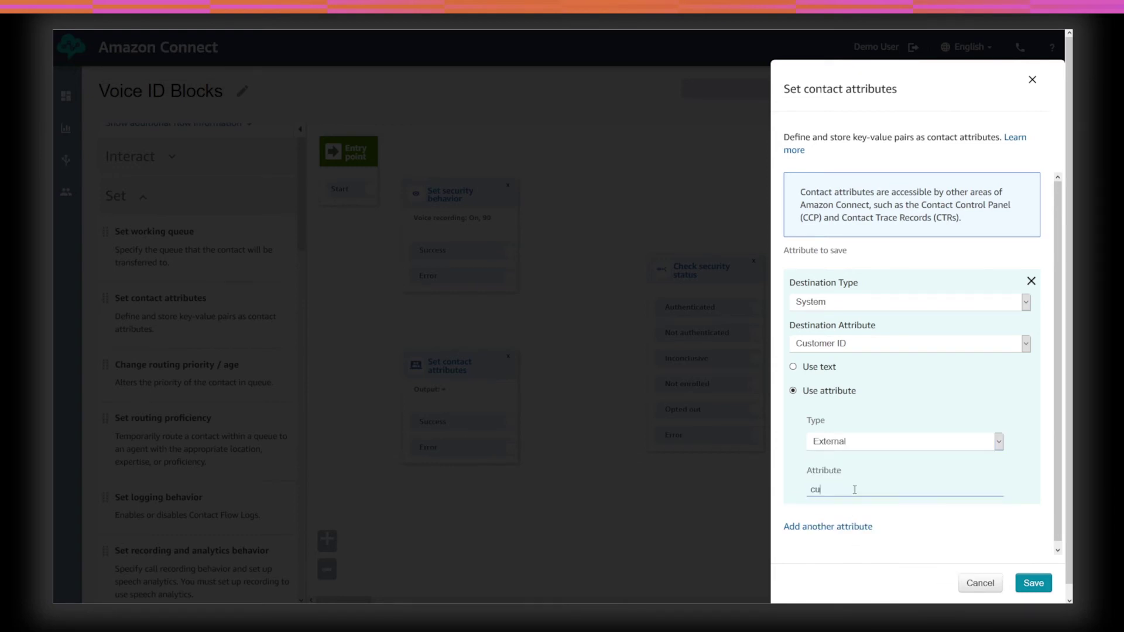
pyautogui.write('stomerId')
pyautogui.click(1026, 583)
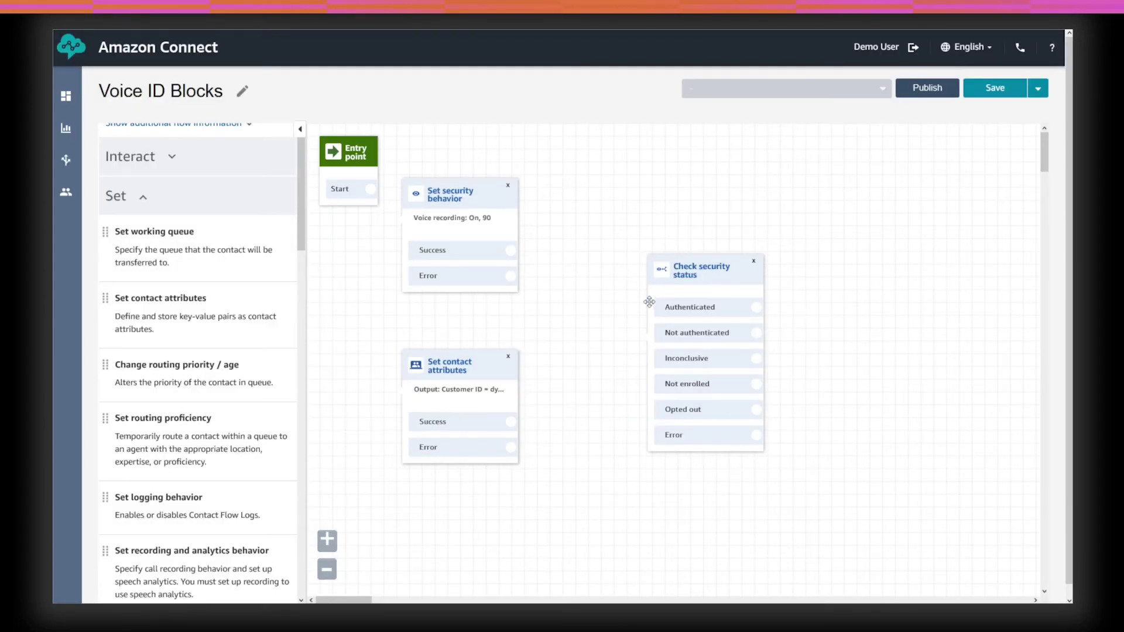
# - Shift the Check security status block closer to the Set blocks and add a Get customer input block on its far side
pyautogui.moveTo(720, 277); pyautogui.dragTo(656, 267)
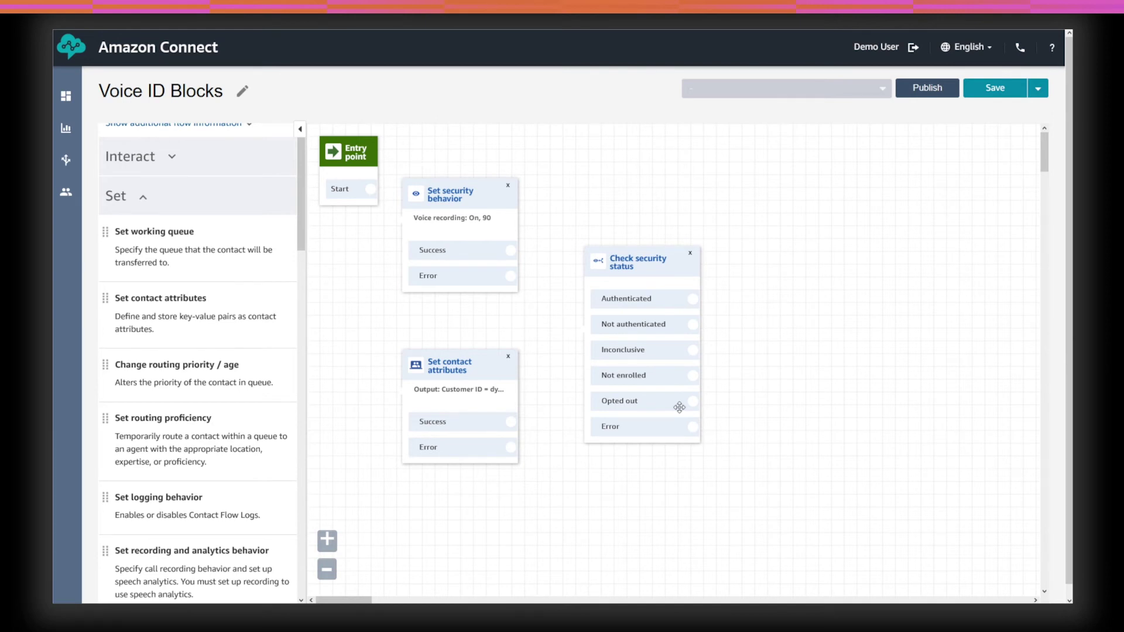
pyautogui.click(130, 156)
pyautogui.moveTo(155, 258); pyautogui.dragTo(814, 222)
# - Give the Get customer input block the text-to-speech prompt "How can i help you today?"
pyautogui.click(813, 228)
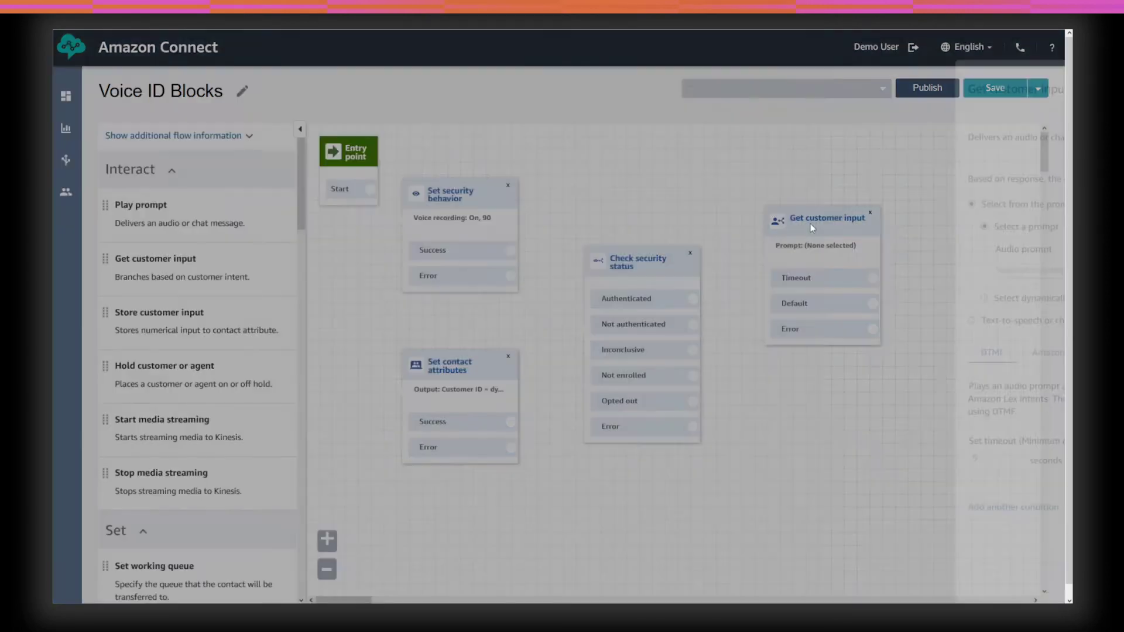
pyautogui.click(788, 319)
pyautogui.click(852, 273)
pyautogui.write('Ho')
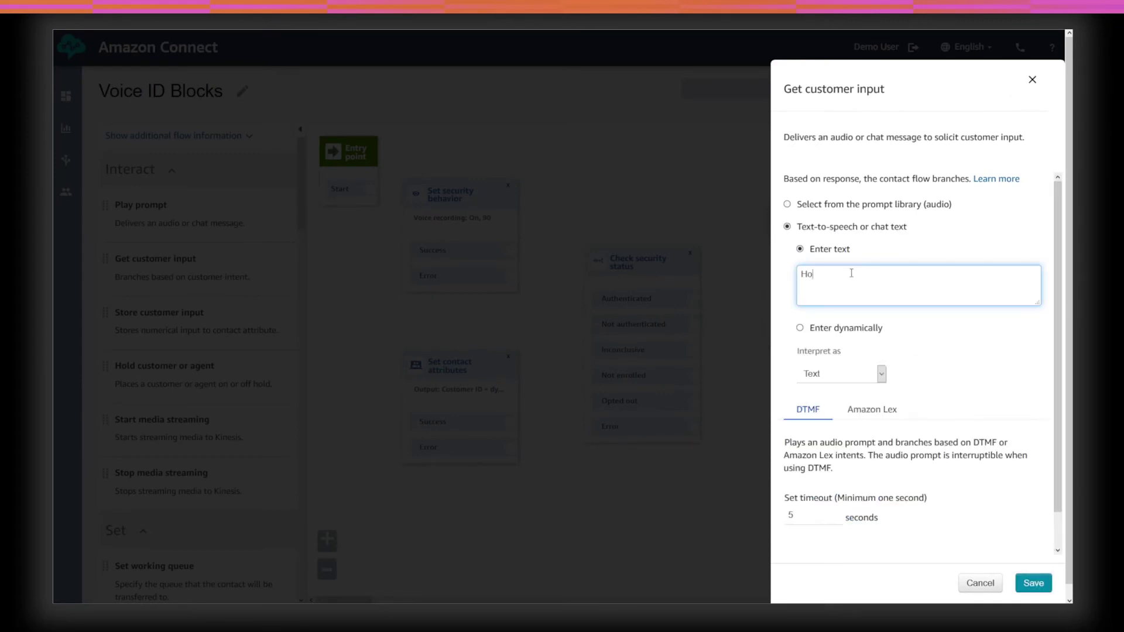
pyautogui.write('w can i help you today?')
# - Assign the Amazon Lex bot GetEmail (US West: Oregon) to the Get customer input block and save it
pyautogui.click(895, 414)
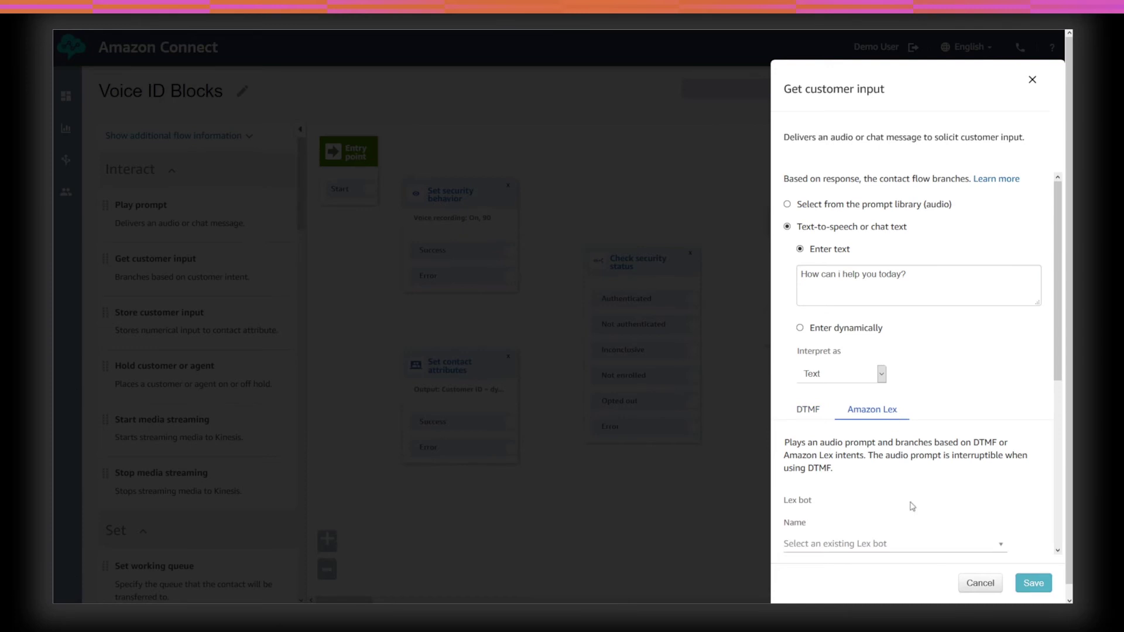
pyautogui.click(913, 545)
pyautogui.click(910, 491)
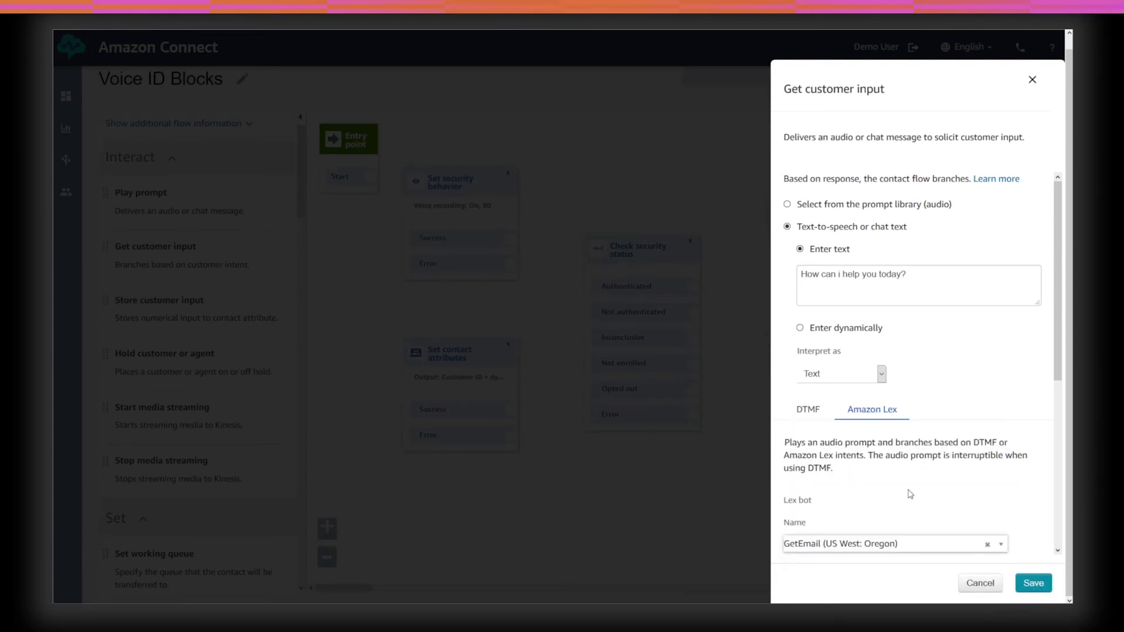
pyautogui.click(1034, 583)
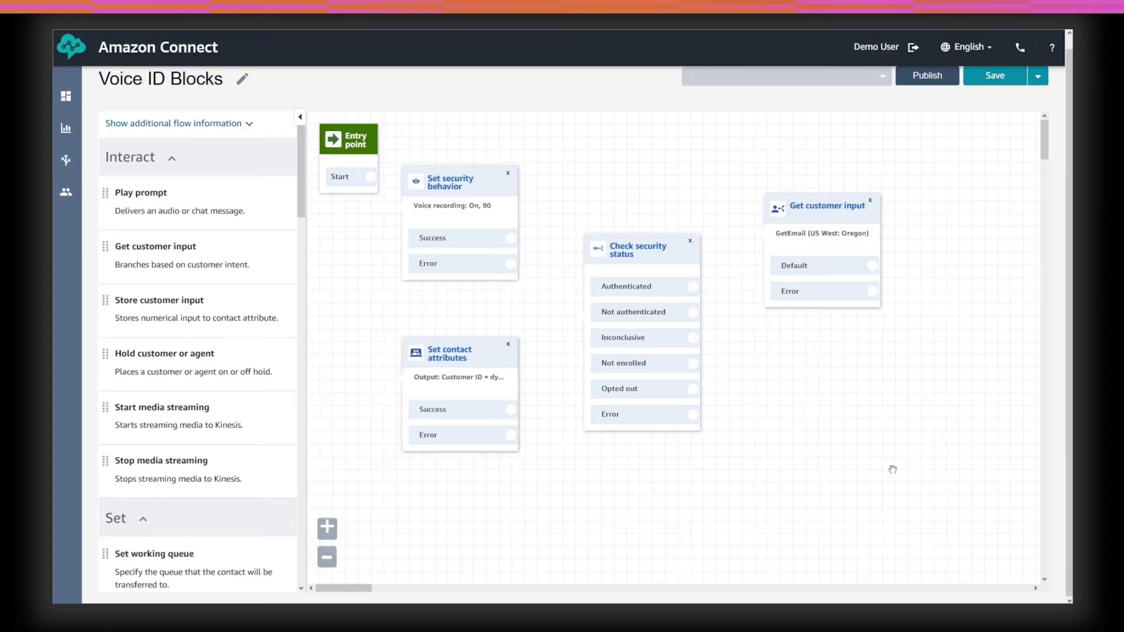
# - Add another block beside Get customer input and shift both blocks closer to the Check security status block
pyautogui.scroll(-10, 199, 351)
pyautogui.moveTo(169, 387); pyautogui.dragTo(937, 253)
pyautogui.moveTo(810, 208); pyautogui.dragTo(765, 206)
pyautogui.moveTo(943, 266); pyautogui.dragTo(898, 258)
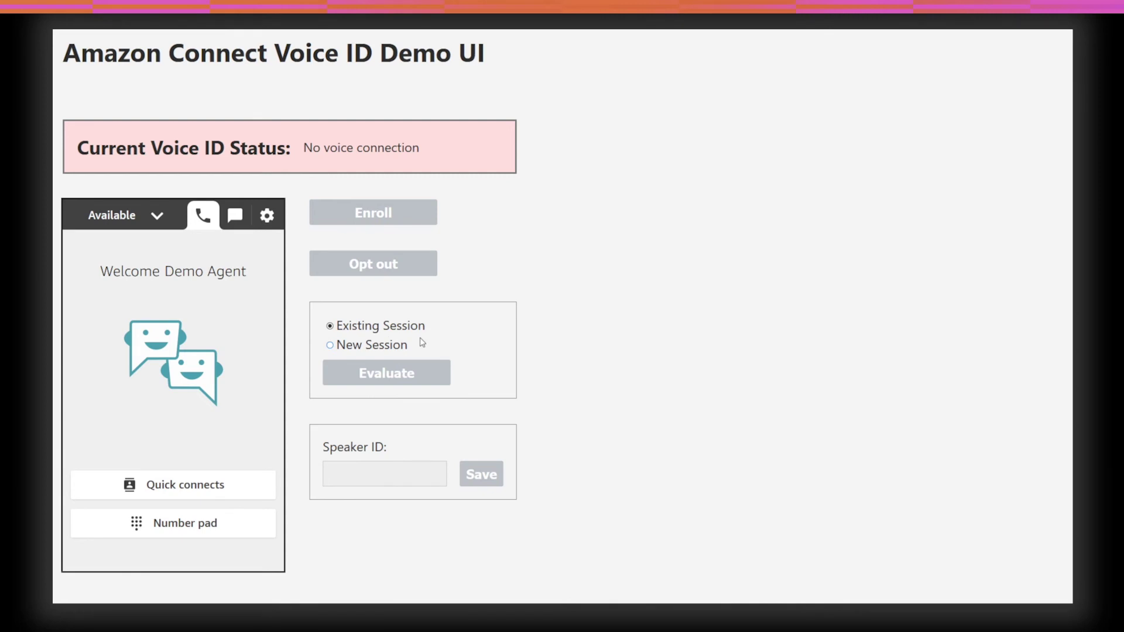
# - In the Amazon Connect Voice ID Demo UI, accept the incoming call and evaluate the caller's voice using the existing session
pyautogui.click(332, 347)
pyautogui.click(331, 326)
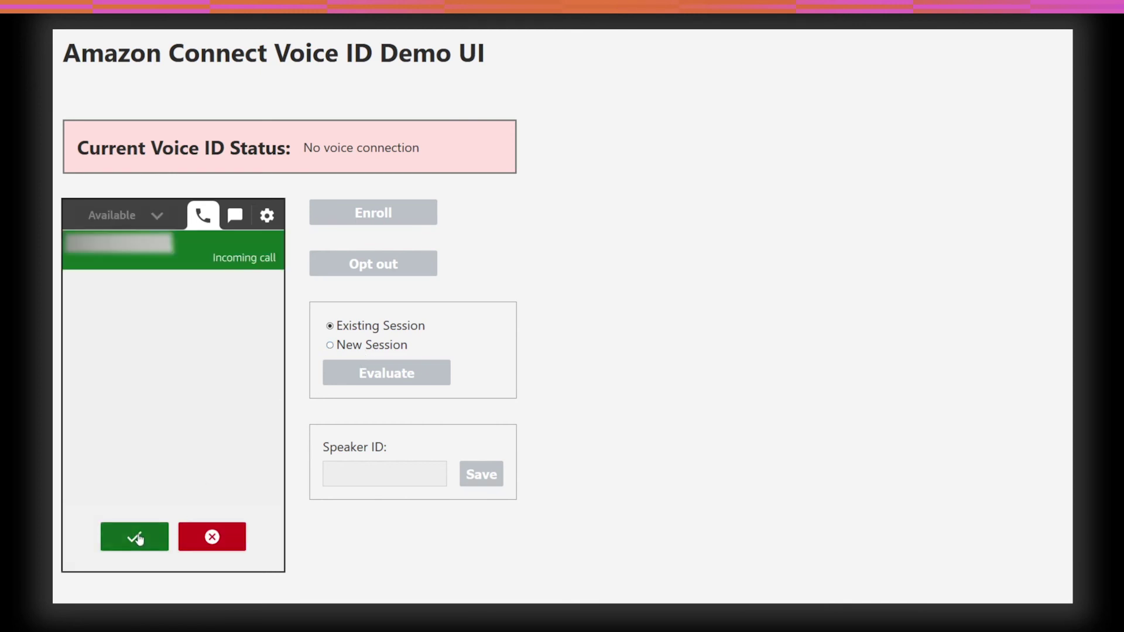
pyautogui.click(139, 539)
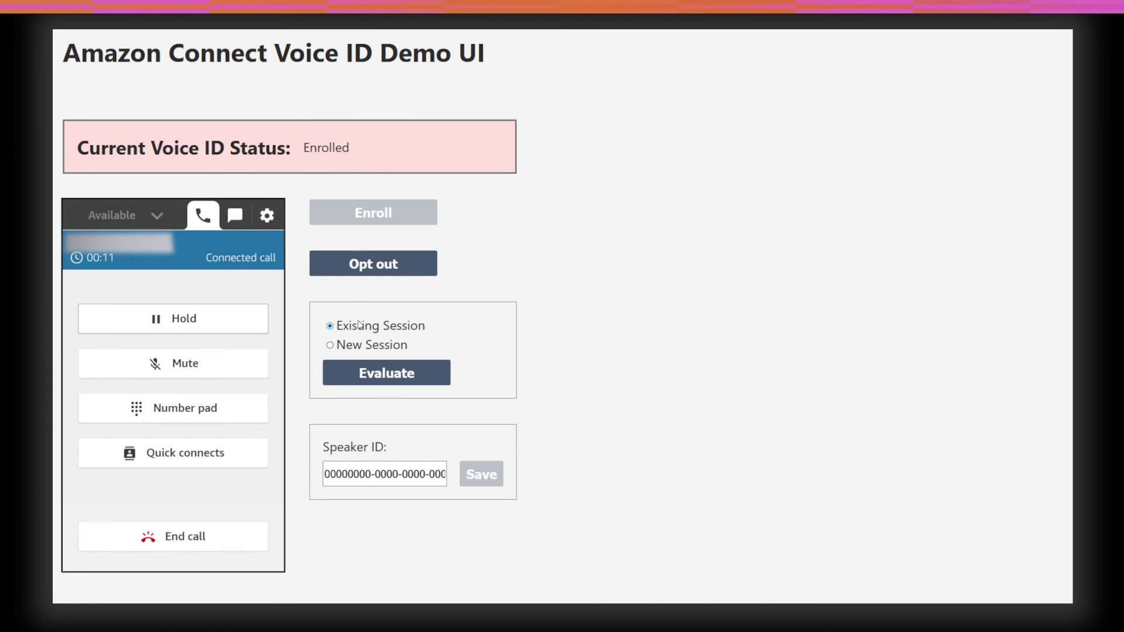
pyautogui.click(389, 374)
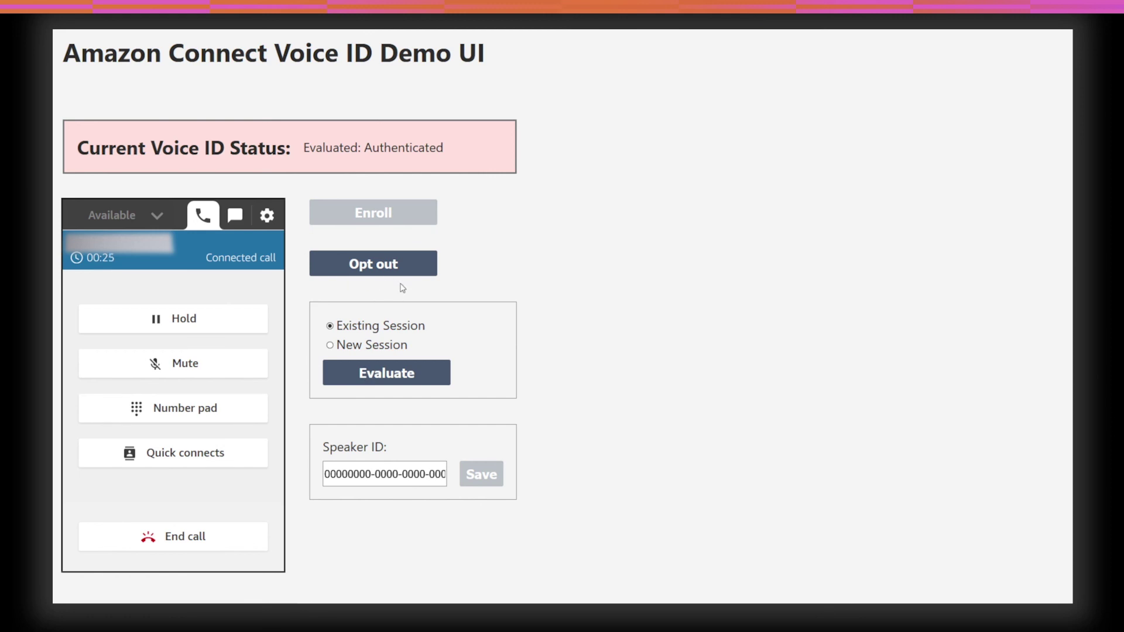
pyautogui.click(331, 346)
pyautogui.click(330, 326)
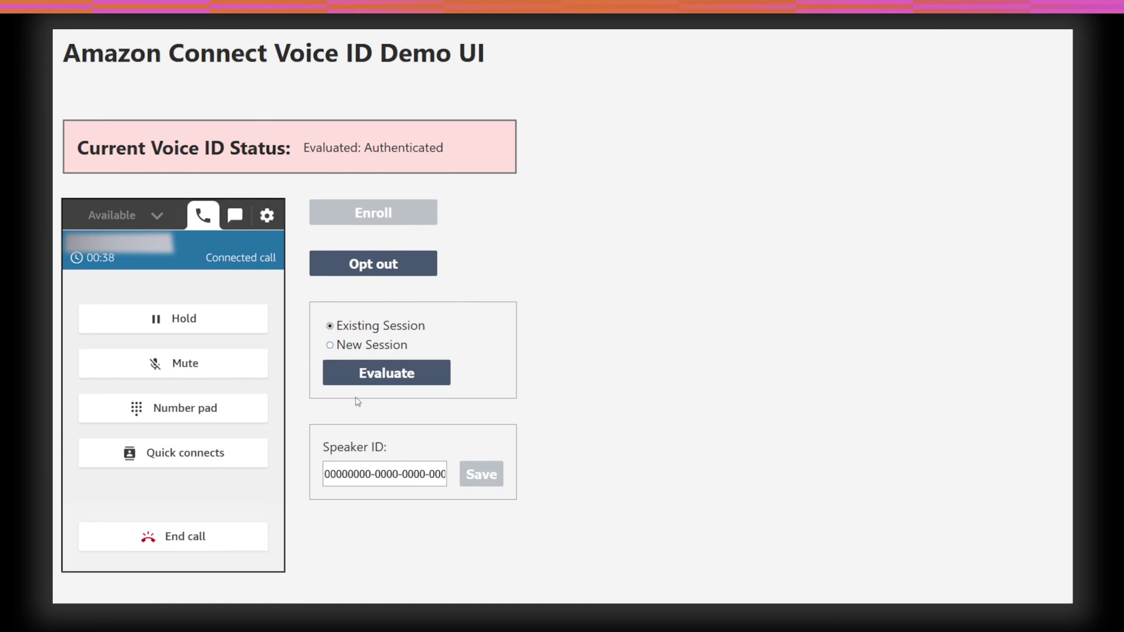